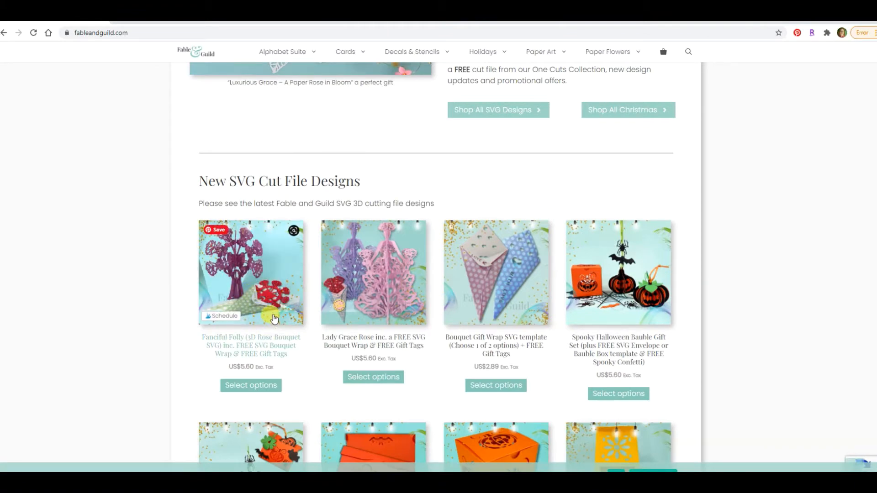
Step: Open the Fanciful Folly 3D Rose Bouquet SVG product and look through its pictures, purchase options and description
{"action": "left_click", "coordinate": [236, 270]}
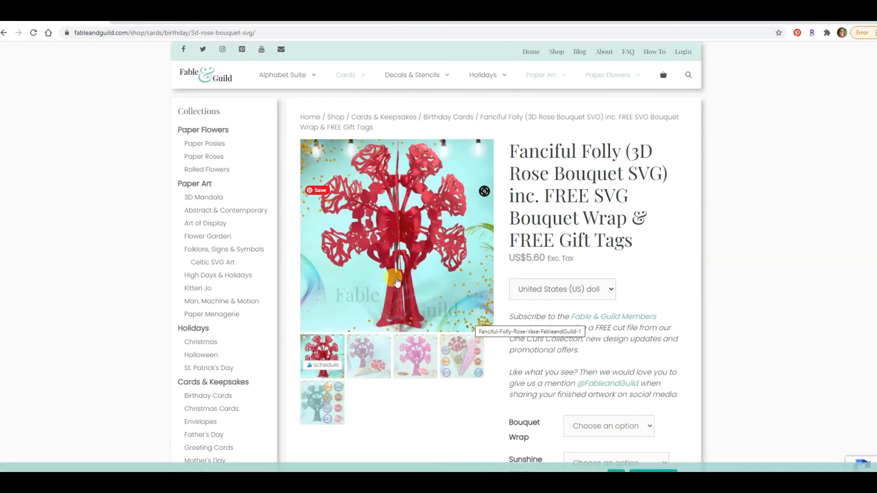
{"action": "left_click", "coordinate": [368, 360]}
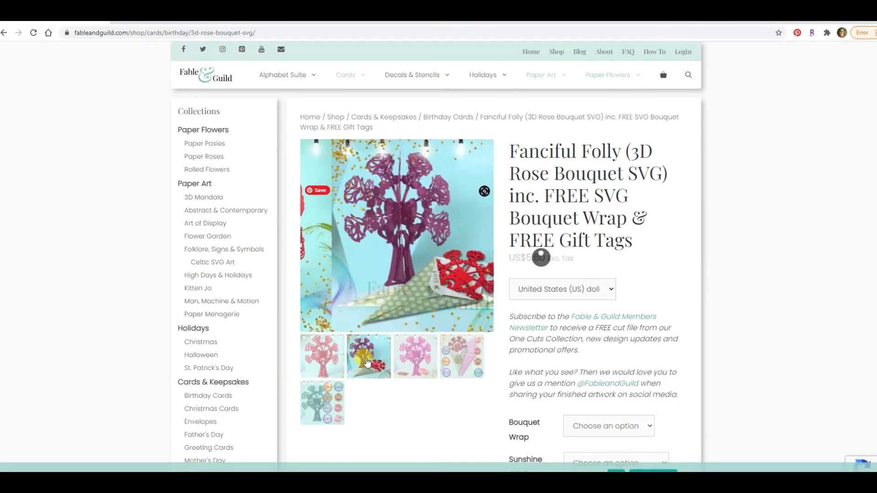
{"action": "left_click", "coordinate": [422, 363]}
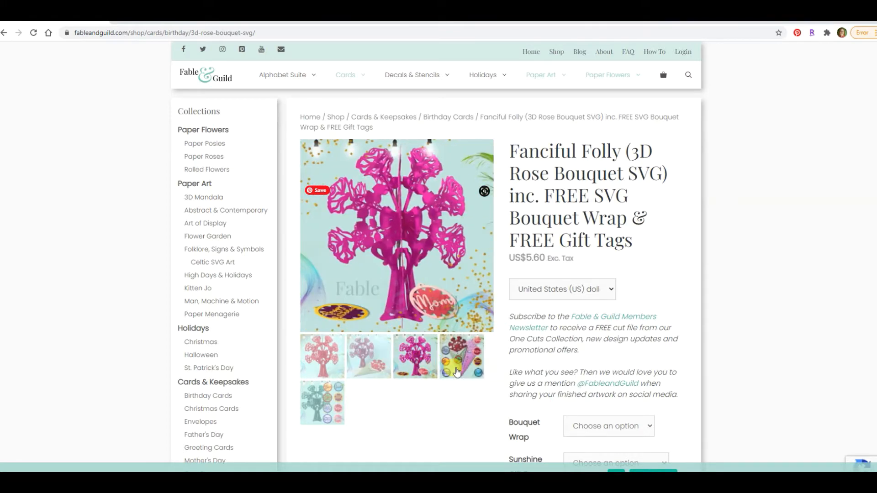
{"action": "left_click", "coordinate": [457, 372]}
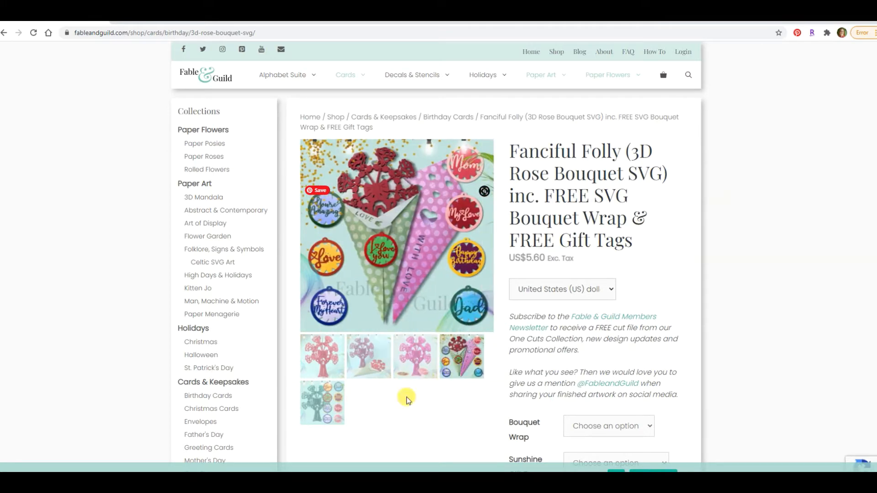
{"action": "left_click", "coordinate": [321, 411]}
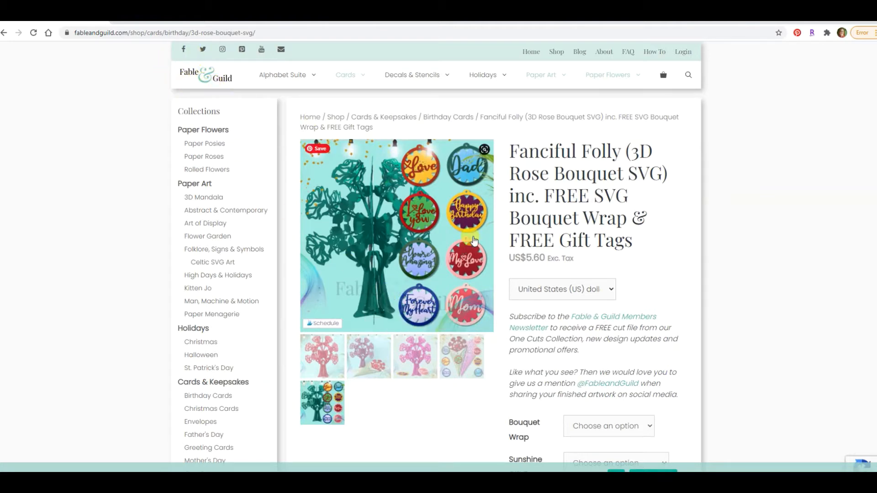
{"action": "scroll", "coordinate": [474, 241], "scroll_direction": "down", "scroll_amount": 10}
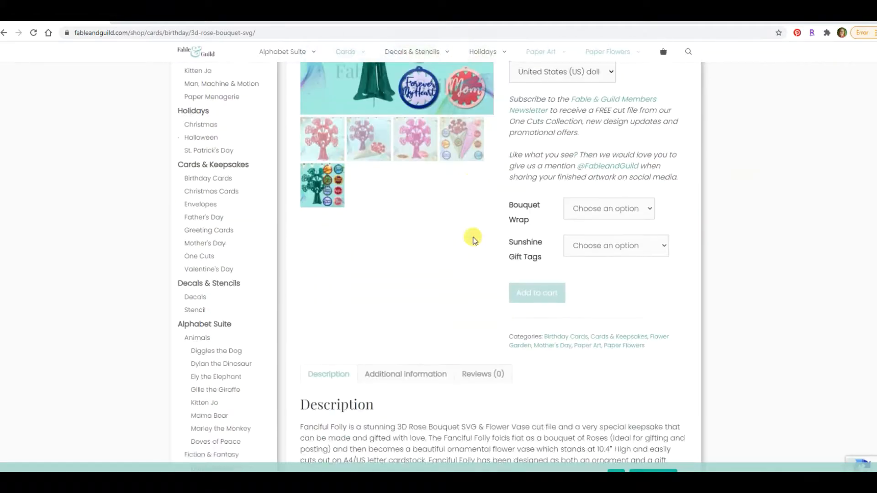
{"action": "scroll", "coordinate": [447, 283], "scroll_direction": "up", "scroll_amount": 2}
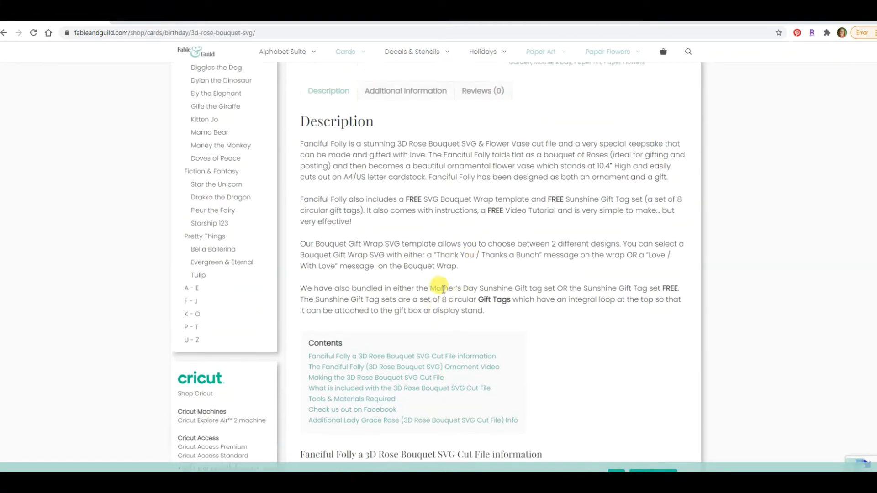
{"action": "scroll", "coordinate": [443, 291], "scroll_direction": "up", "scroll_amount": 3}
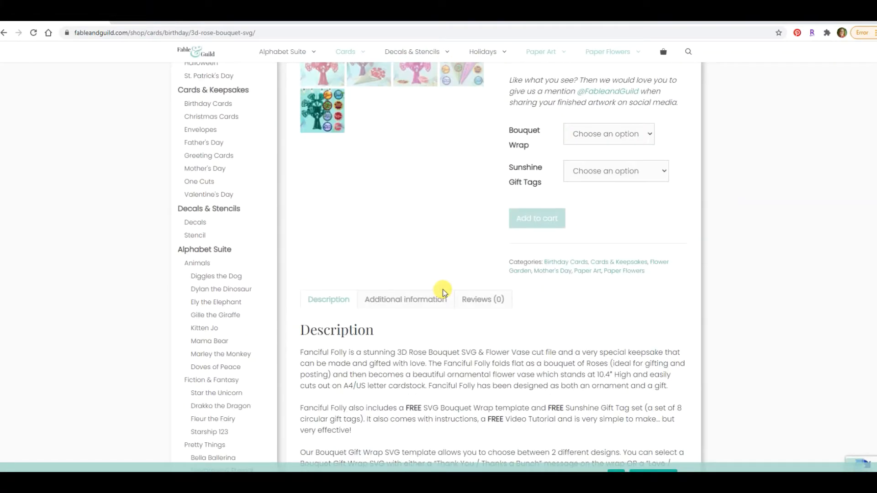
Step: Browse the first two pages of designs in the Cards & Keepsakes collection
{"action": "left_click", "coordinate": [209, 94]}
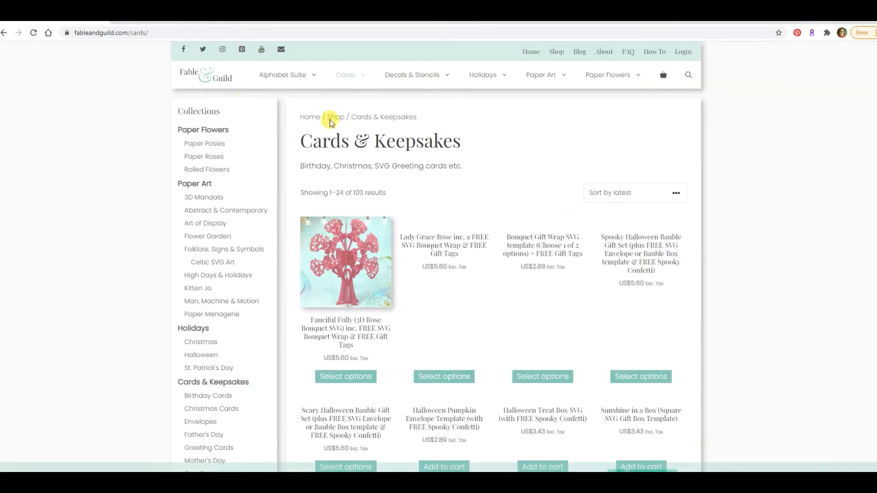
{"action": "scroll", "coordinate": [709, 227], "scroll_direction": "down", "scroll_amount": 5}
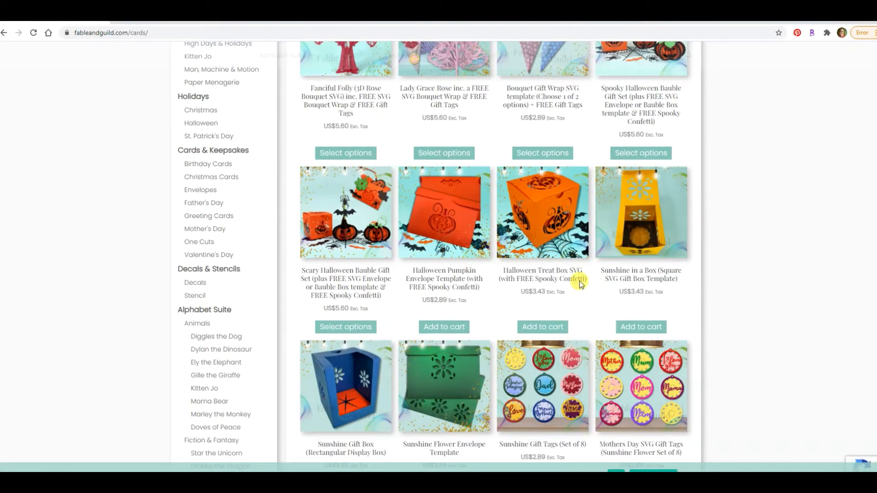
{"action": "scroll", "coordinate": [530, 315], "scroll_direction": "down", "scroll_amount": 8}
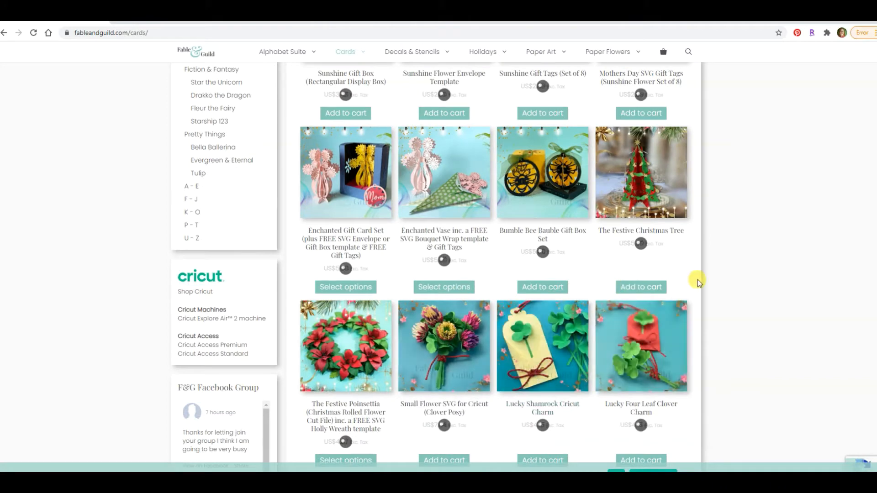
{"action": "scroll", "coordinate": [697, 280], "scroll_direction": "down", "scroll_amount": 1}
{"action": "scroll", "coordinate": [698, 281], "scroll_direction": "down", "scroll_amount": 4}
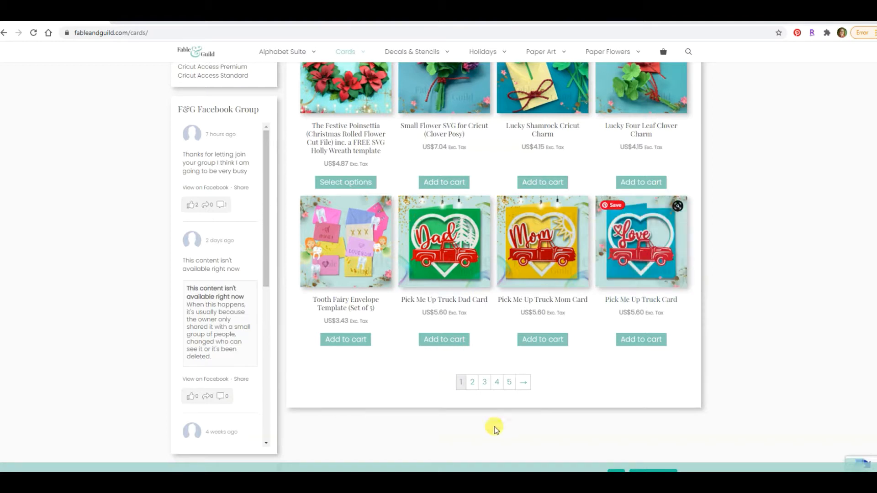
{"action": "left_click", "coordinate": [471, 385]}
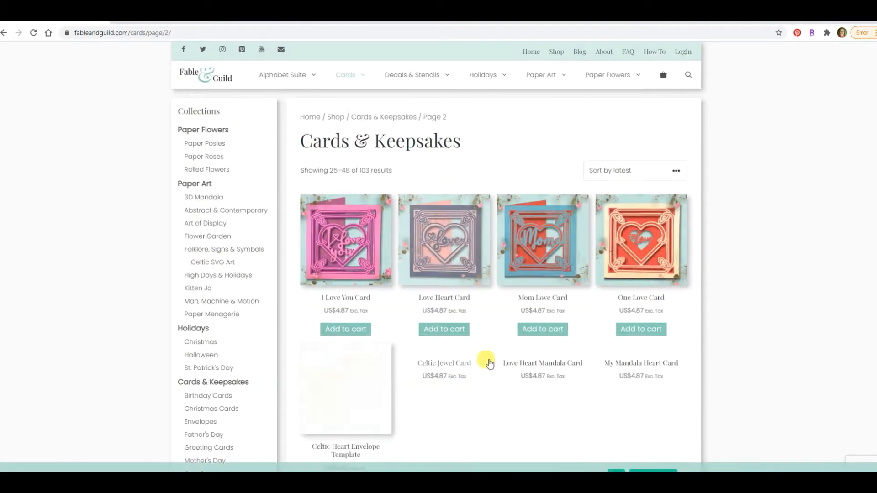
{"action": "scroll", "coordinate": [731, 294], "scroll_direction": "down", "scroll_amount": 4}
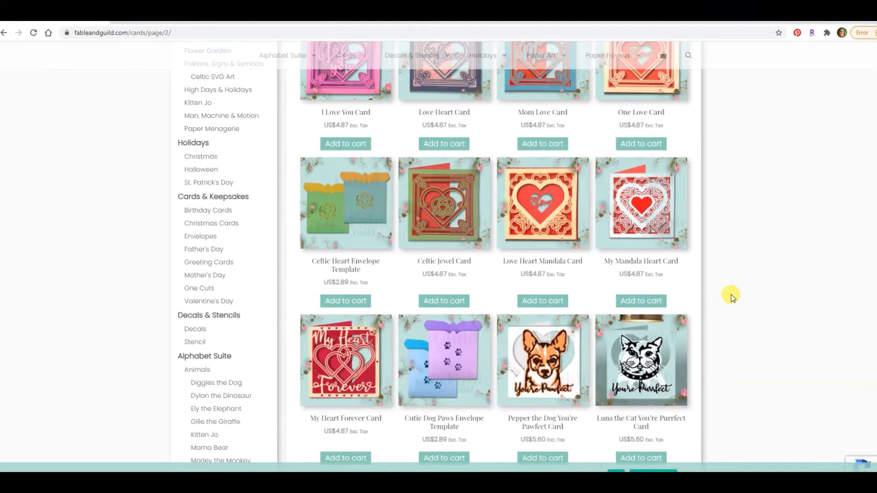
{"action": "scroll", "coordinate": [725, 313], "scroll_direction": "down", "scroll_amount": 6}
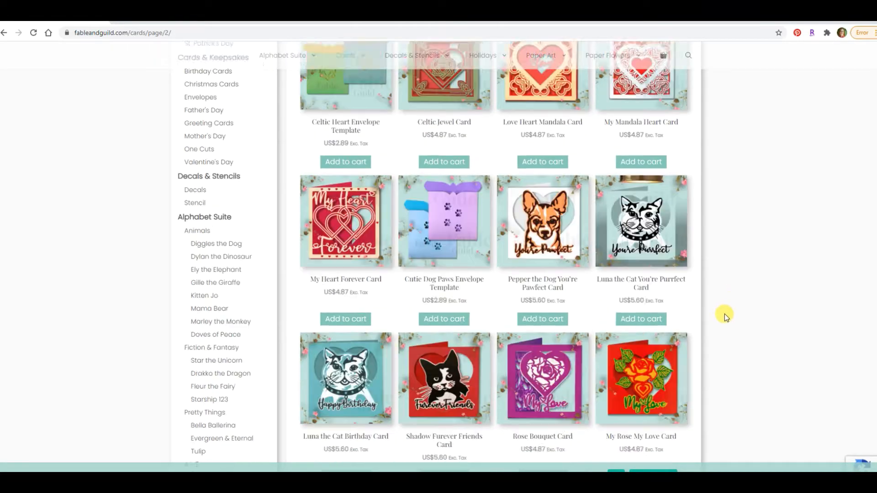
{"action": "scroll", "coordinate": [724, 314], "scroll_direction": "down", "scroll_amount": 7}
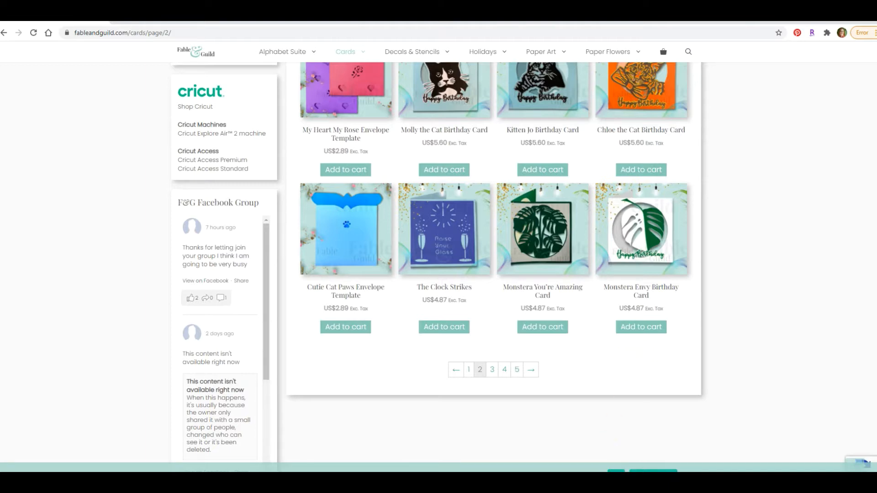
Step: Switch to Cricut Design Space and add the light and dark teal mandala card stand uploads to the canvas
{"action": "mouse_move", "coordinate": [507, 484]}
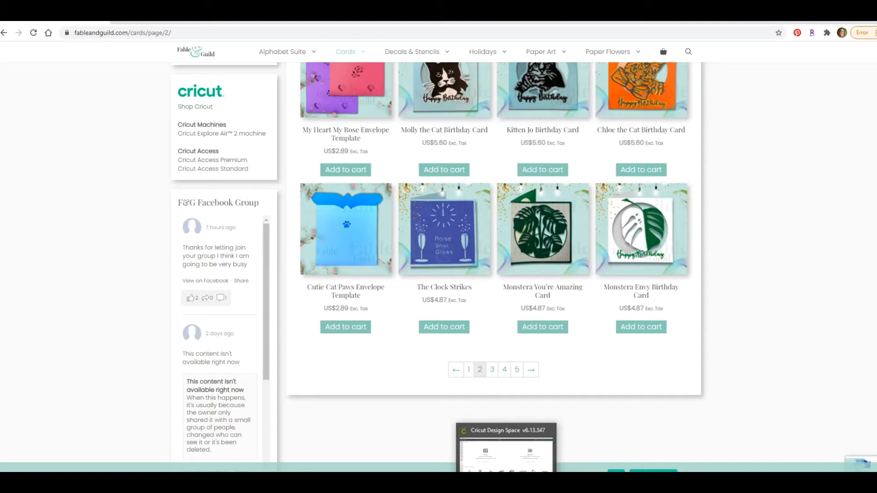
{"action": "left_click", "coordinate": [506, 450]}
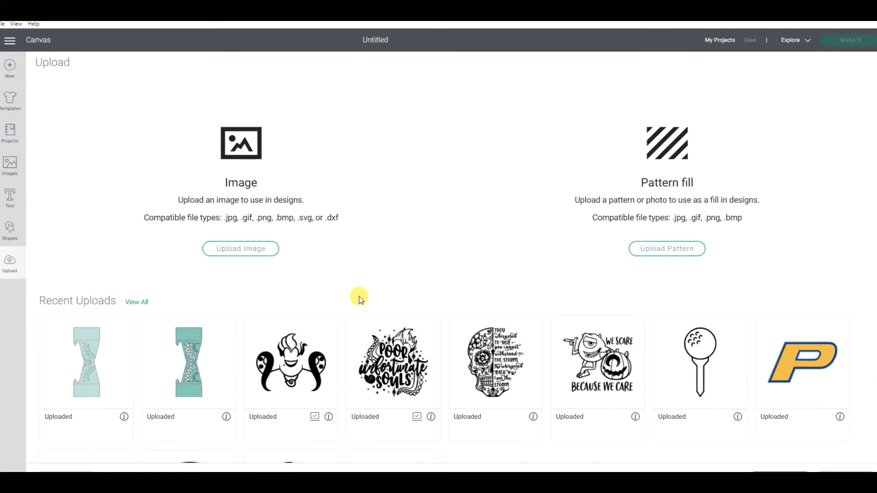
{"action": "left_click", "coordinate": [91, 371]}
{"action": "left_click", "coordinate": [203, 380]}
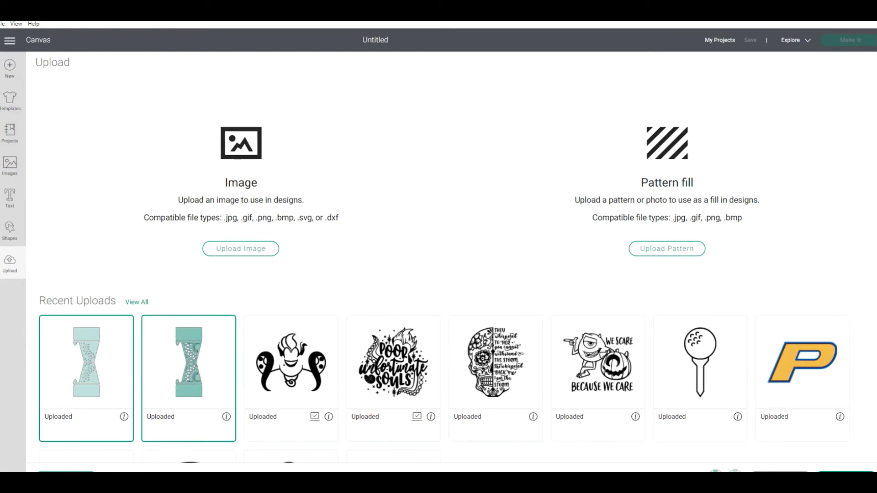
{"action": "left_click", "coordinate": [846, 472]}
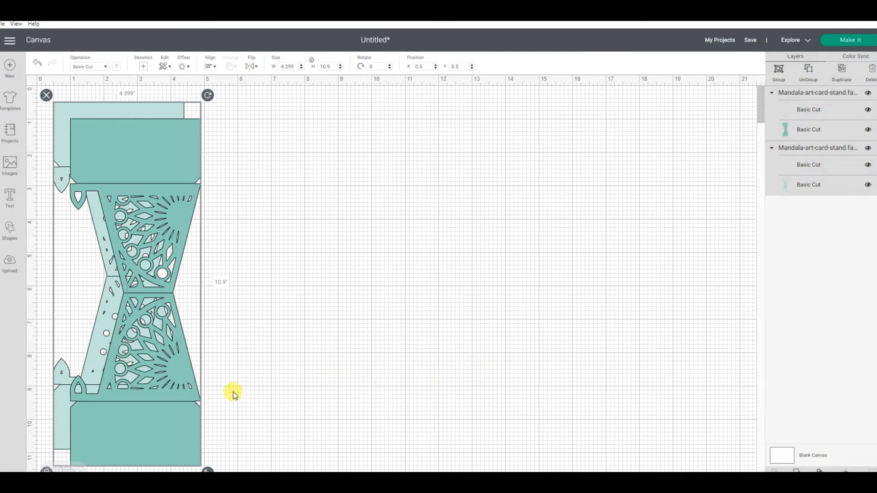
Step: Separate the overlapping card stands side by side, the light one at about X 4 and the dark one at about X 8.9
{"action": "left_click_drag", "start_coordinate": [166, 432], "coordinate": [427, 410]}
{"action": "left_click", "coordinate": [461, 413]}
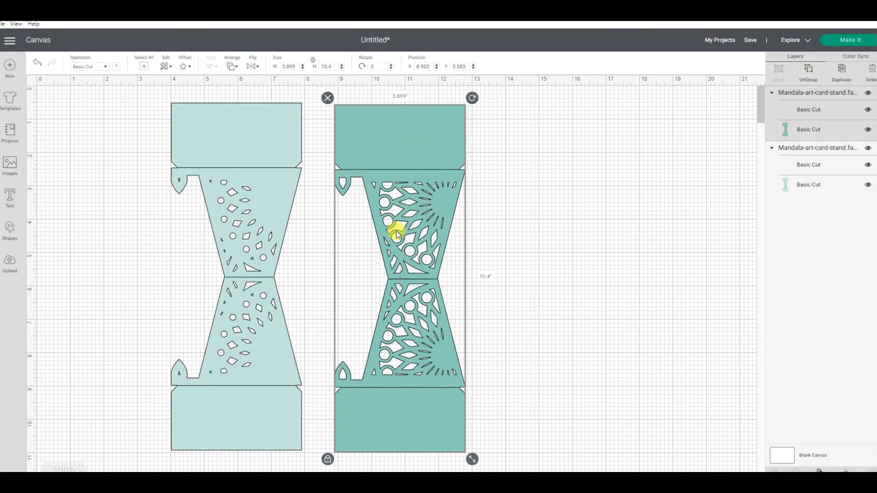
Step: Examine which parts of each card stand its individual Basic Cut layers cover
{"action": "left_click", "coordinate": [803, 132]}
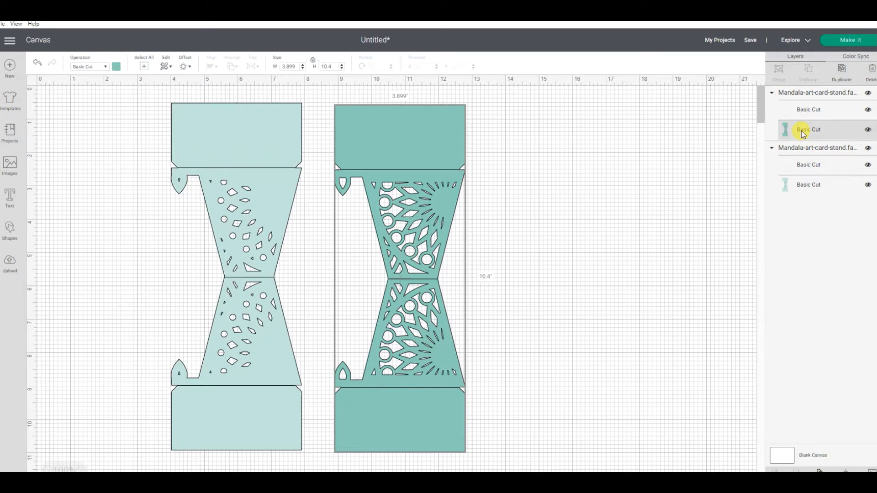
{"action": "left_click", "coordinate": [811, 114]}
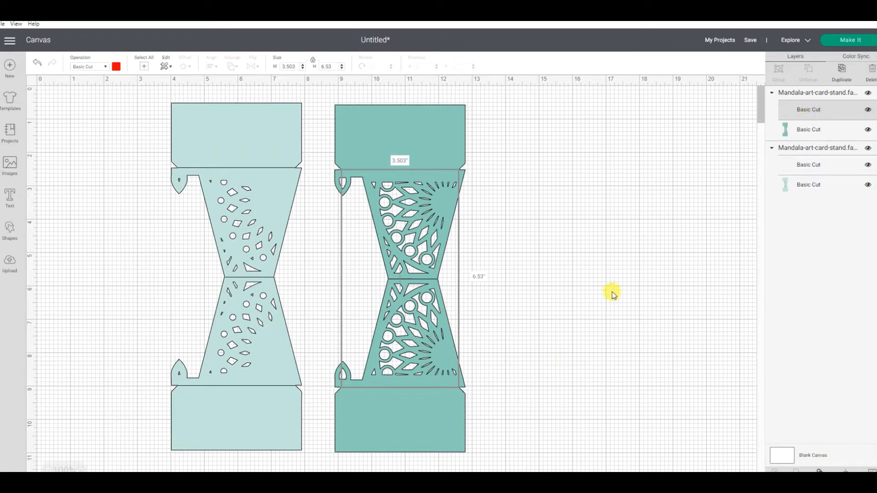
{"action": "left_click", "coordinate": [806, 170]}
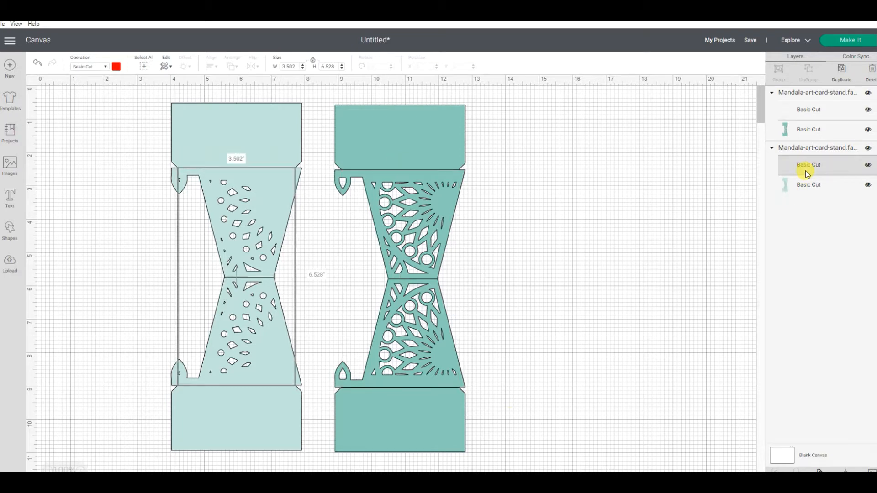
{"action": "left_click", "coordinate": [804, 194]}
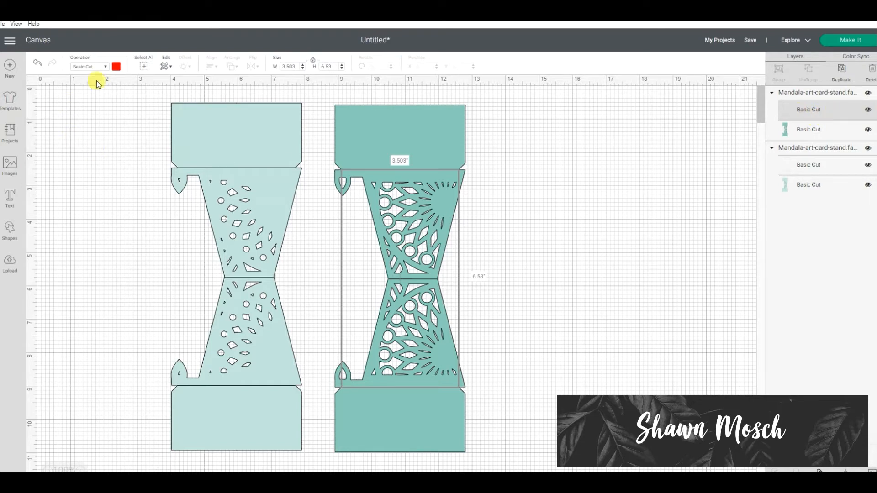
Step: Set the fold-line layer of the dark teal card stand to the Score operation
{"action": "left_click", "coordinate": [93, 69]}
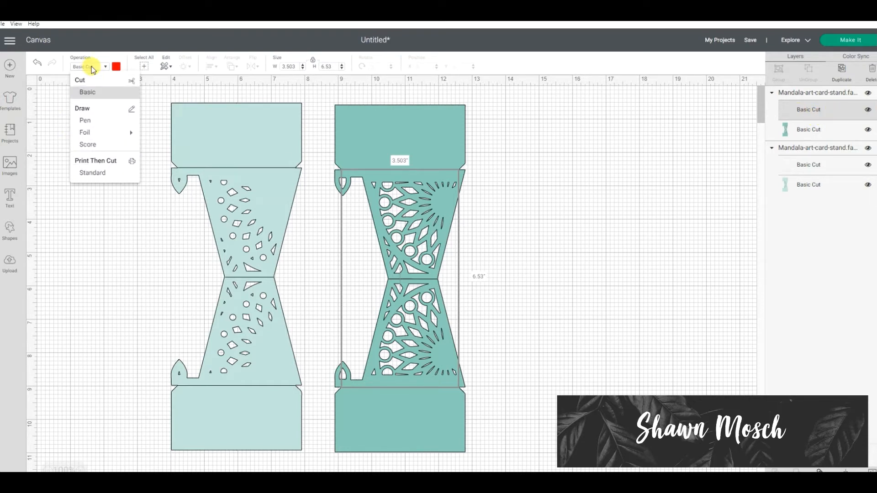
{"action": "left_click", "coordinate": [92, 144]}
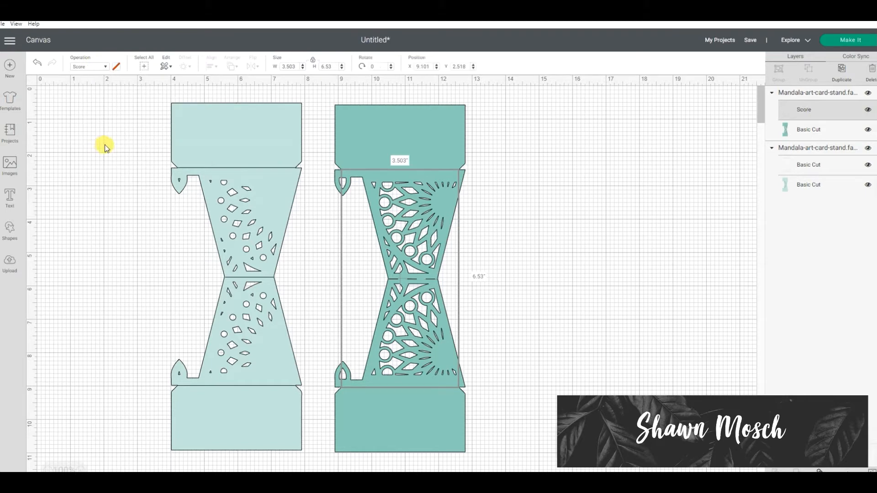
{"action": "left_click", "coordinate": [661, 209]}
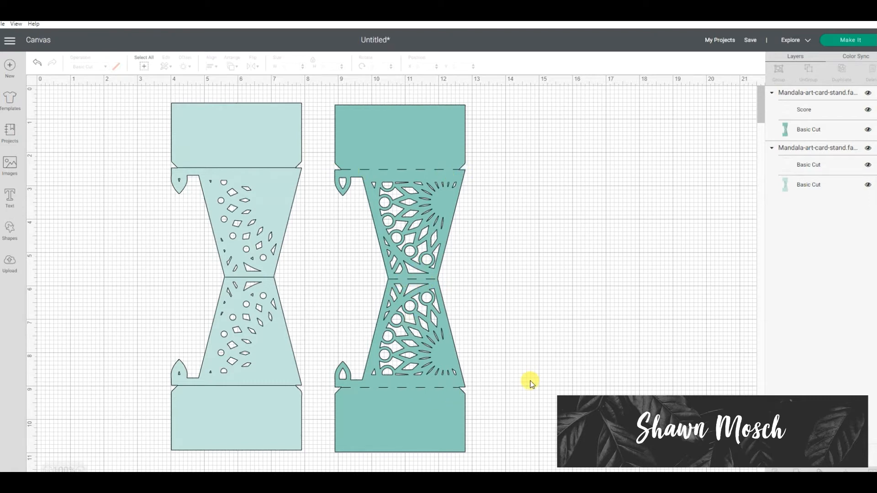
Step: Identify the fold-line layer of the light teal card stand and set its operation to Score
{"action": "left_click", "coordinate": [802, 166]}
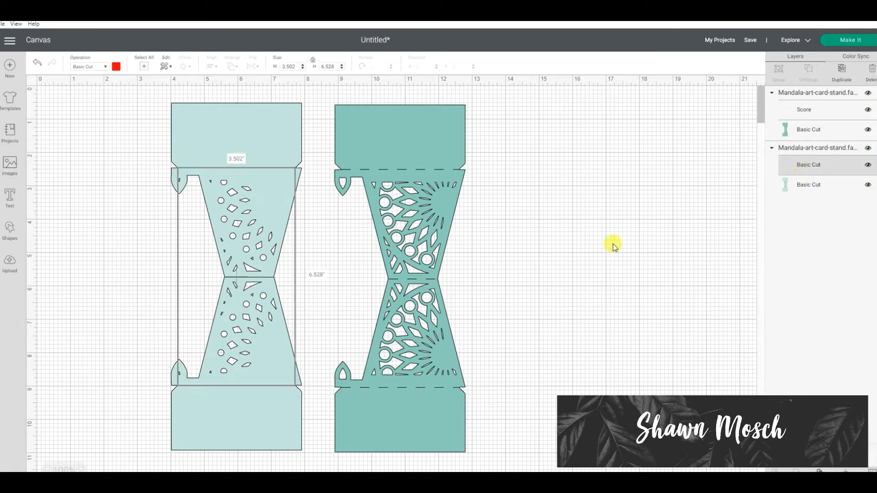
{"action": "left_click", "coordinate": [648, 222]}
{"action": "left_click", "coordinate": [187, 139]}
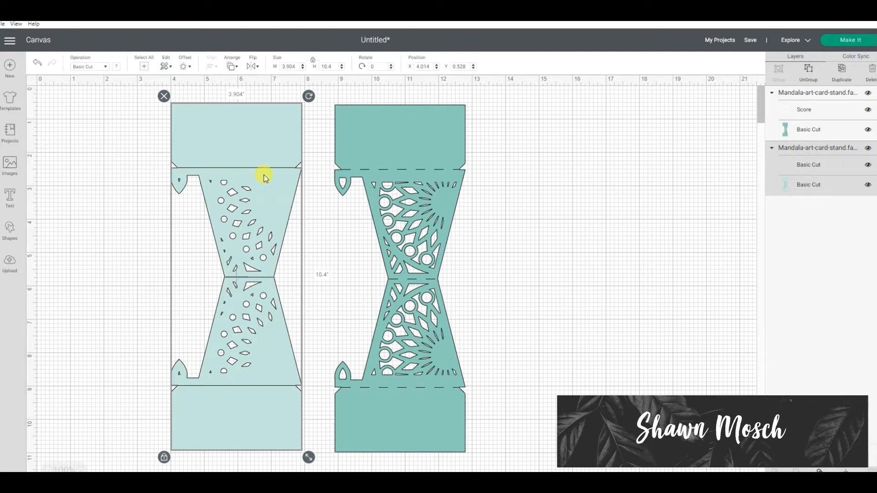
{"action": "left_click", "coordinate": [831, 166]}
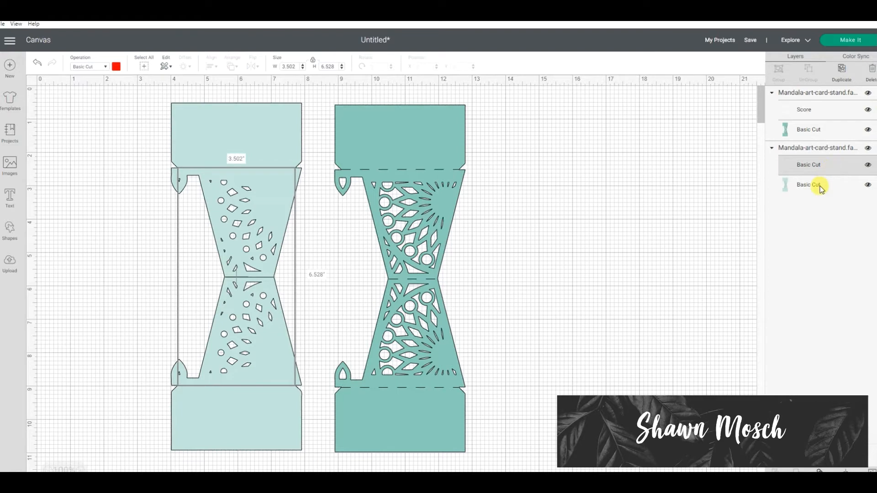
{"action": "left_click", "coordinate": [820, 185]}
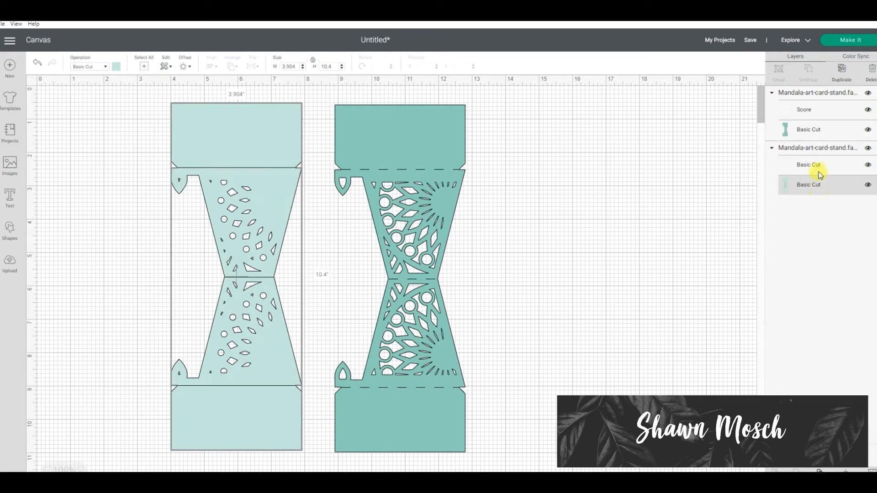
{"action": "left_click", "coordinate": [819, 169]}
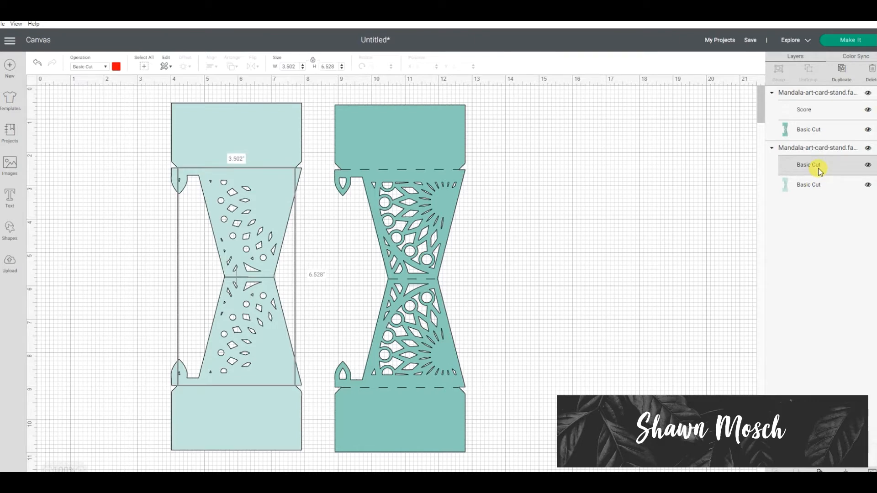
{"action": "left_click", "coordinate": [89, 68]}
{"action": "left_click", "coordinate": [103, 147]}
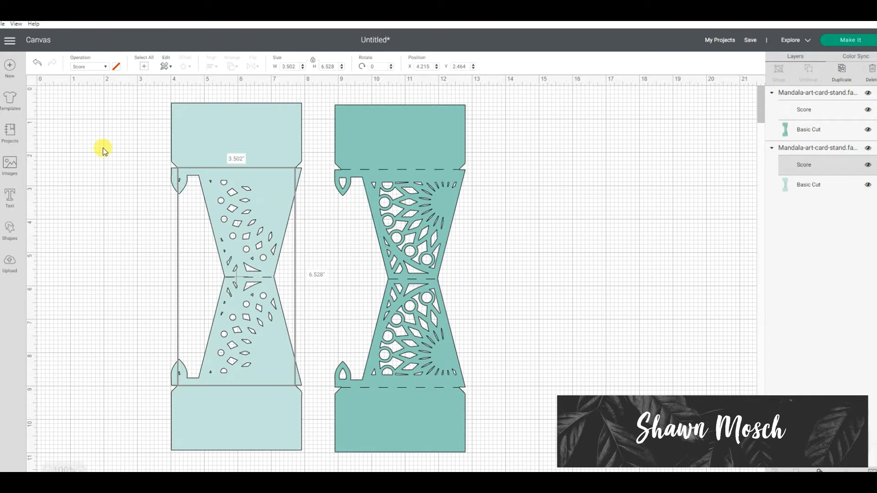
{"action": "left_click", "coordinate": [584, 208]}
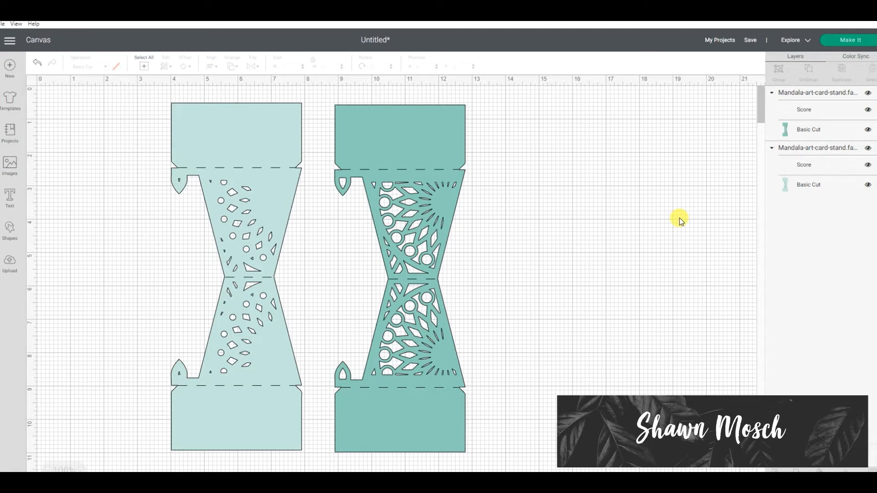
Step: Preview how the score and cut layers of both card stands are distributed across the mats, and return to the canvas
{"action": "left_click", "coordinate": [412, 147]}
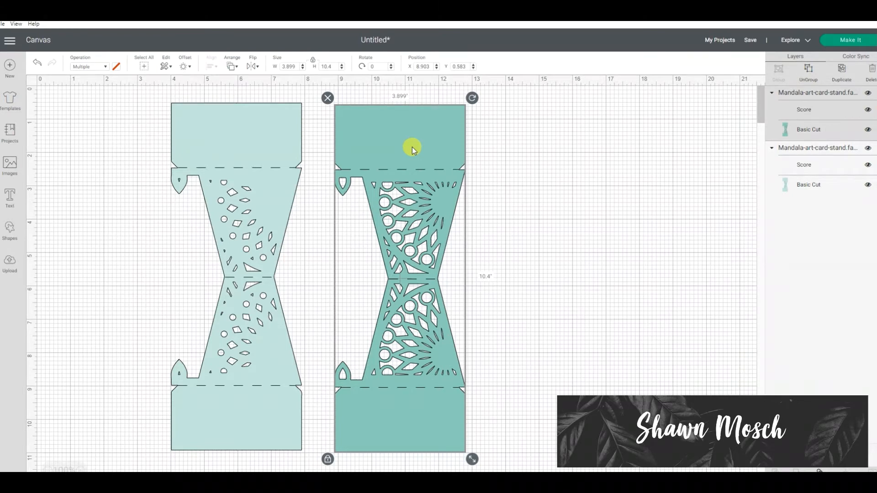
{"action": "left_click", "coordinate": [670, 242]}
{"action": "left_click", "coordinate": [843, 45]}
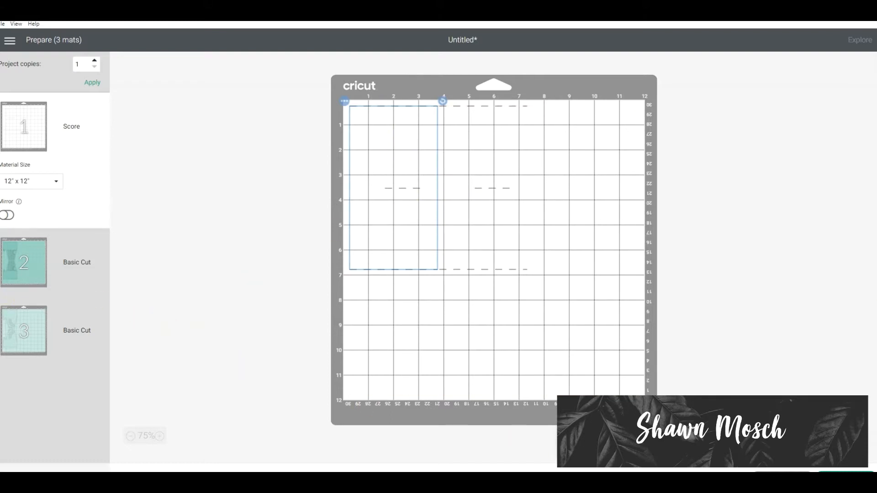
{"action": "left_click", "coordinate": [782, 473]}
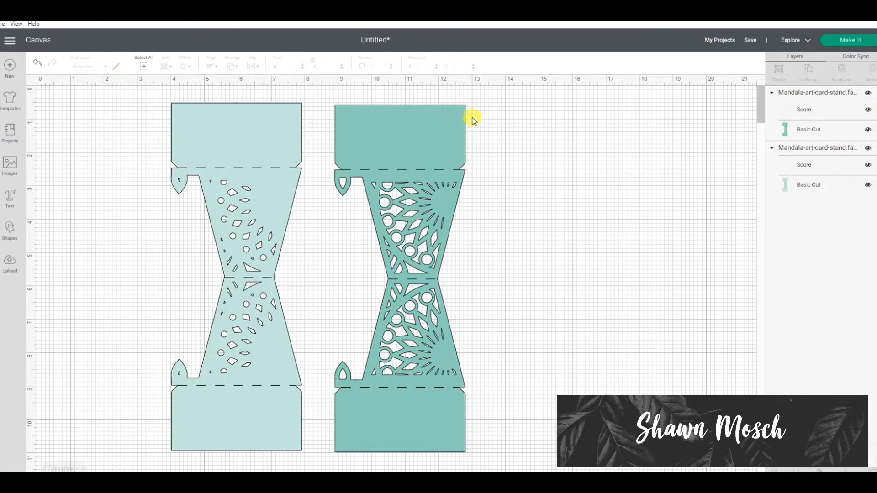
Step: Attach the Score and Basic Cut layers of the dark teal card stand together, and likewise those of the light teal one
{"action": "left_click_drag", "start_coordinate": [318, 95], "coordinate": [491, 466]}
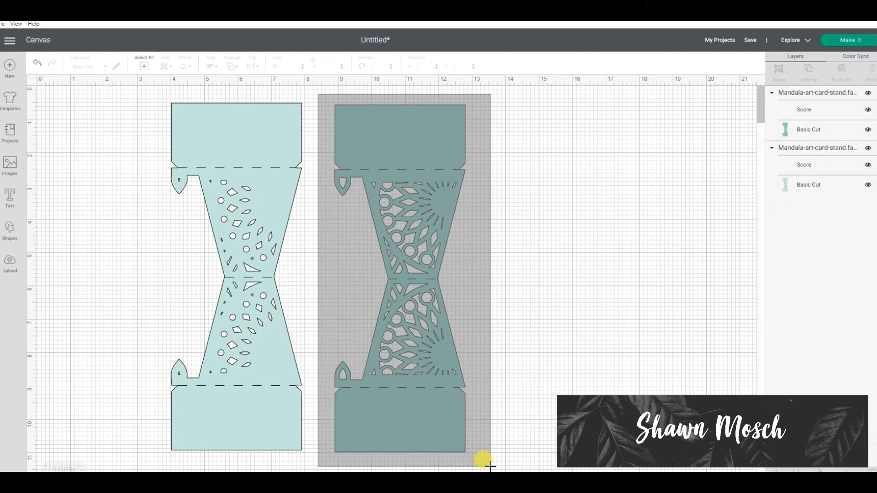
{"action": "left_click_drag", "start_coordinate": [491, 466], "coordinate": [490, 466]}
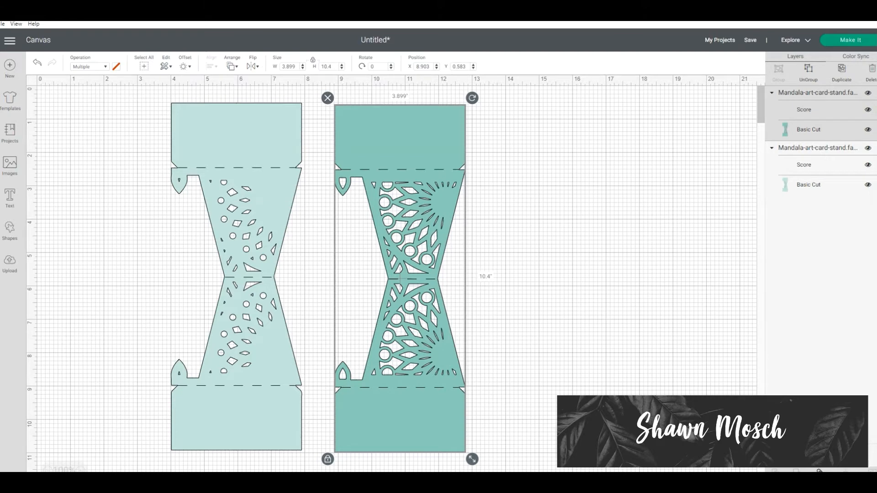
{"action": "left_click", "coordinate": [818, 471]}
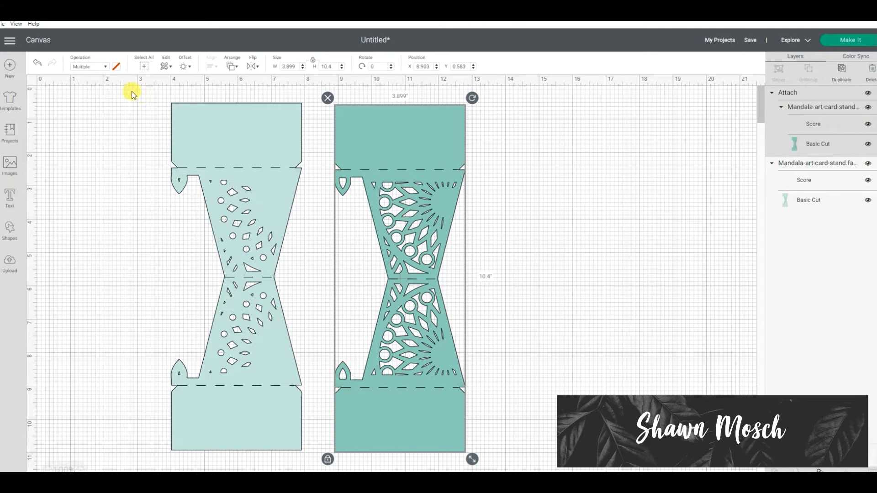
{"action": "left_click_drag", "start_coordinate": [131, 90], "coordinate": [308, 462]}
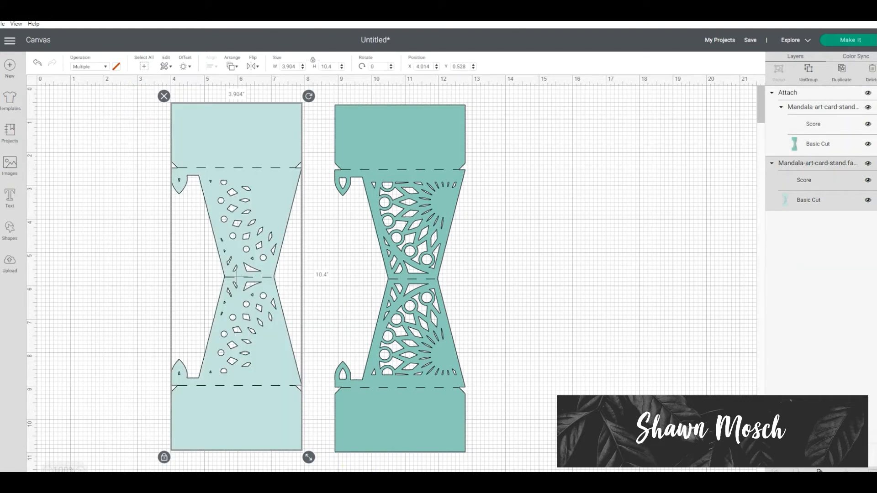
{"action": "left_click", "coordinate": [818, 470]}
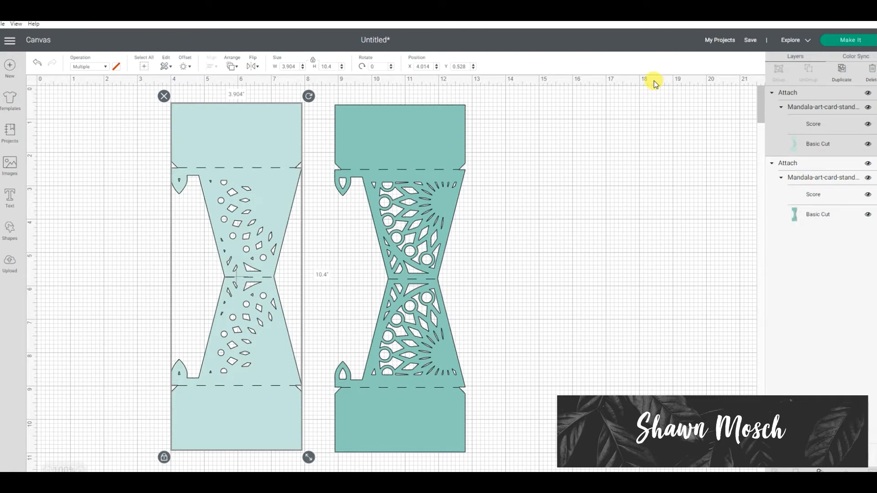
Step: Save the project under the title "Card Stand" without adding it to a collection
{"action": "left_click", "coordinate": [752, 43]}
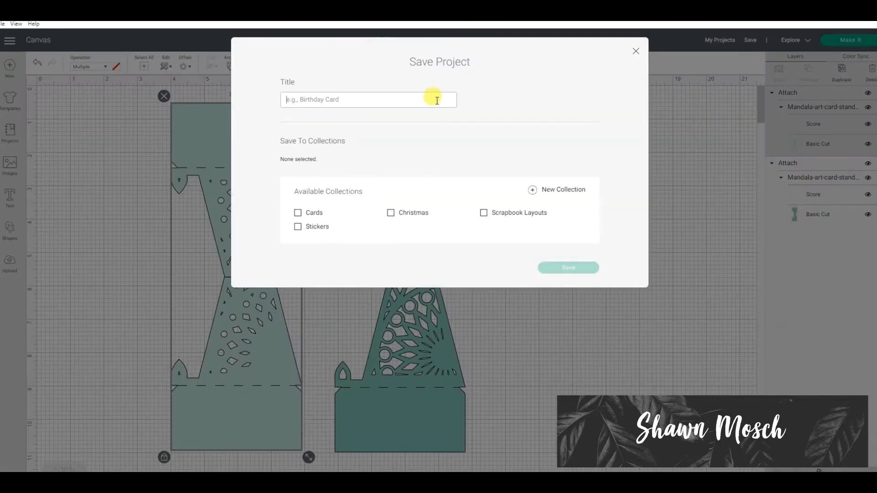
{"action": "left_click", "coordinate": [437, 100]}
{"action": "type", "text": "C"}
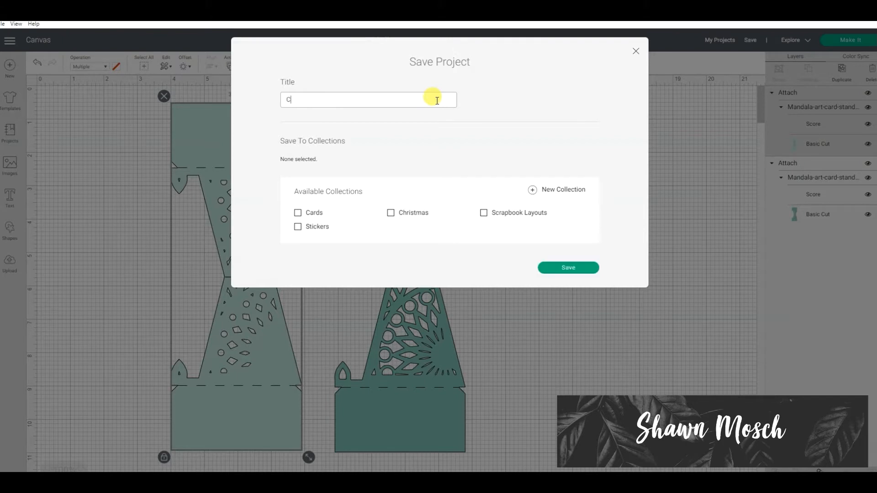
{"action": "type", "text": "ard Stand"}
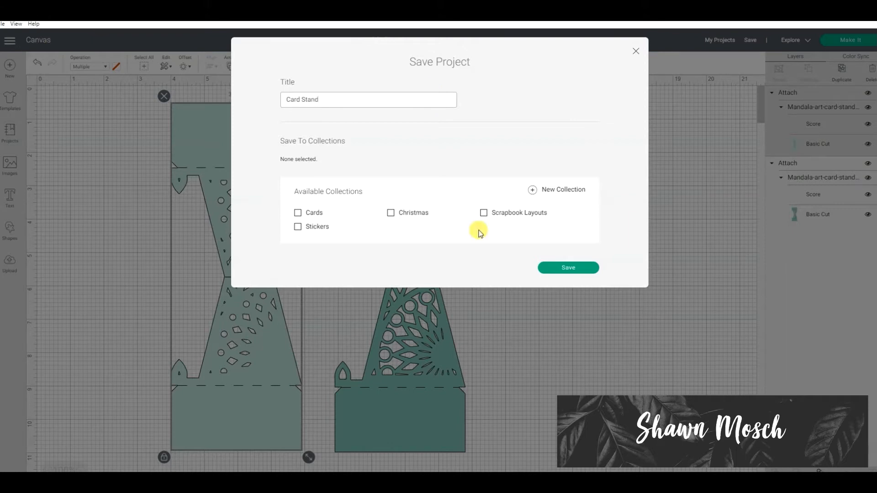
{"action": "left_click", "coordinate": [557, 270]}
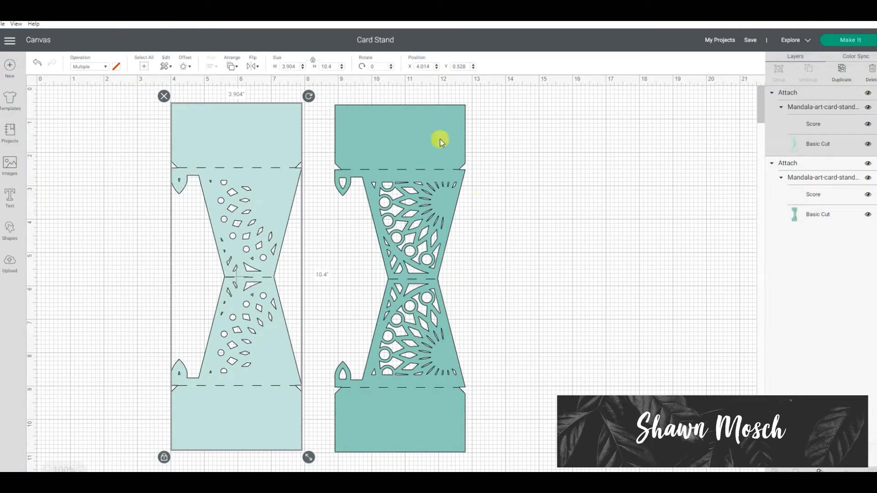
Step: Send the attached card stands to mat preparation for making
{"action": "left_click", "coordinate": [849, 46]}
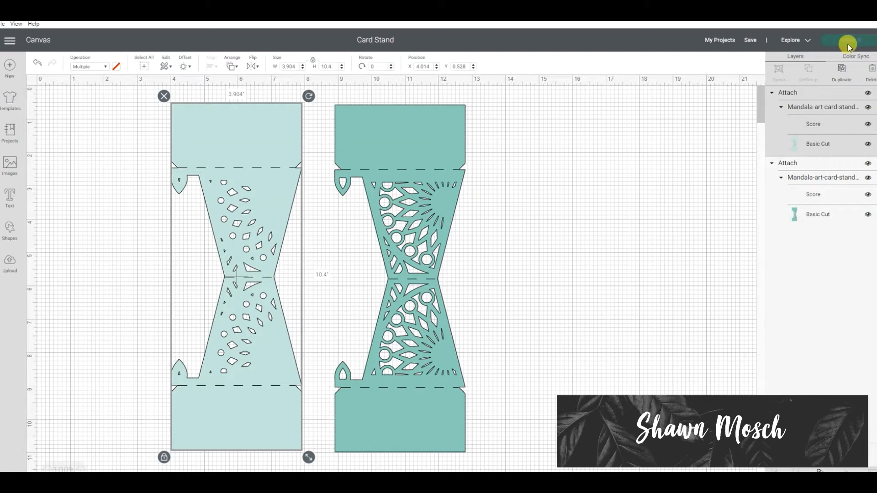